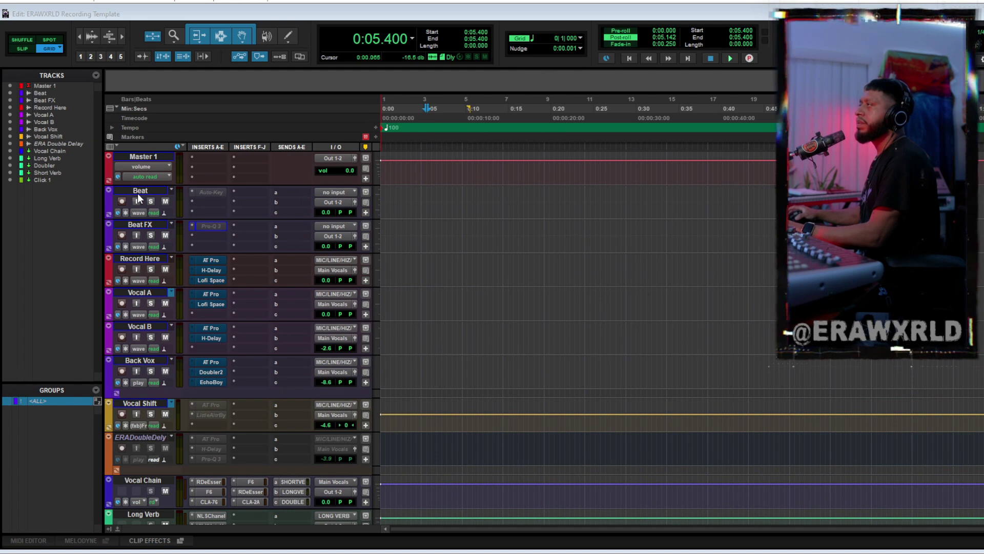
# - Look over the Master 1, Beat and Beat FX tracks of the template
pyautogui.click(144, 154)
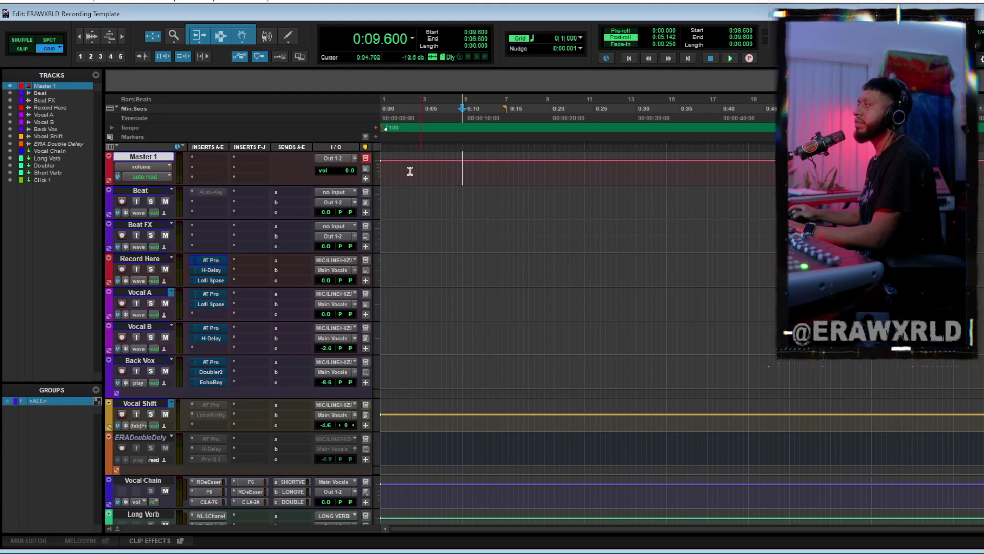
pyautogui.click(131, 188)
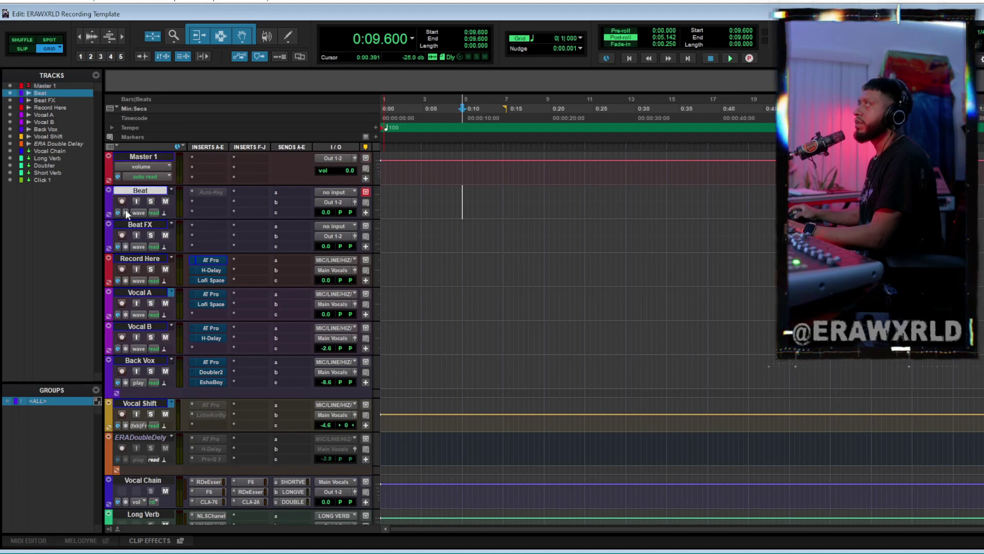
pyautogui.click(128, 224)
pyautogui.click(142, 191)
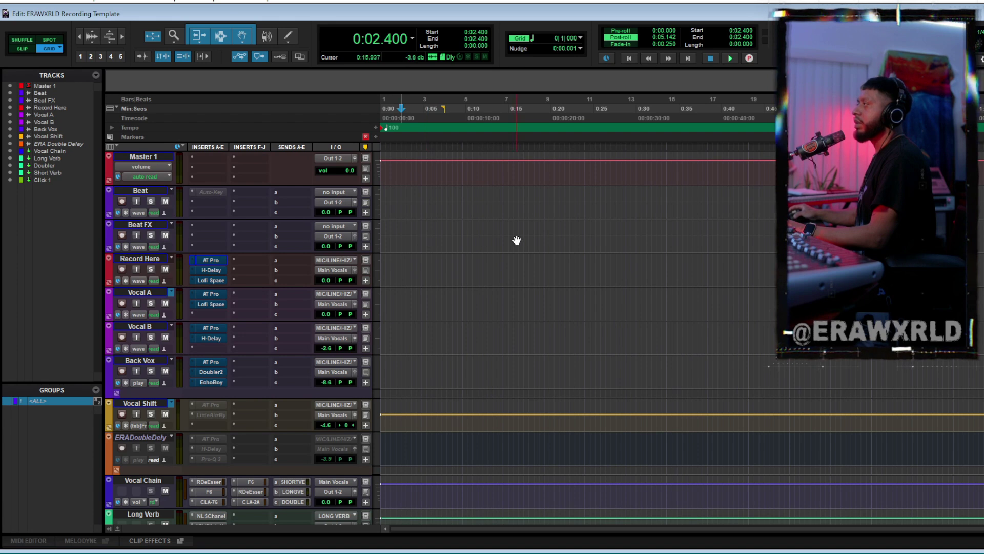
# - Insert FabFilter Pro-Q 3 on the Beat FX track and add a 12 dB/oct high cut at about 214 Hz
pyautogui.click(204, 224)
pyautogui.moveTo(231, 277)
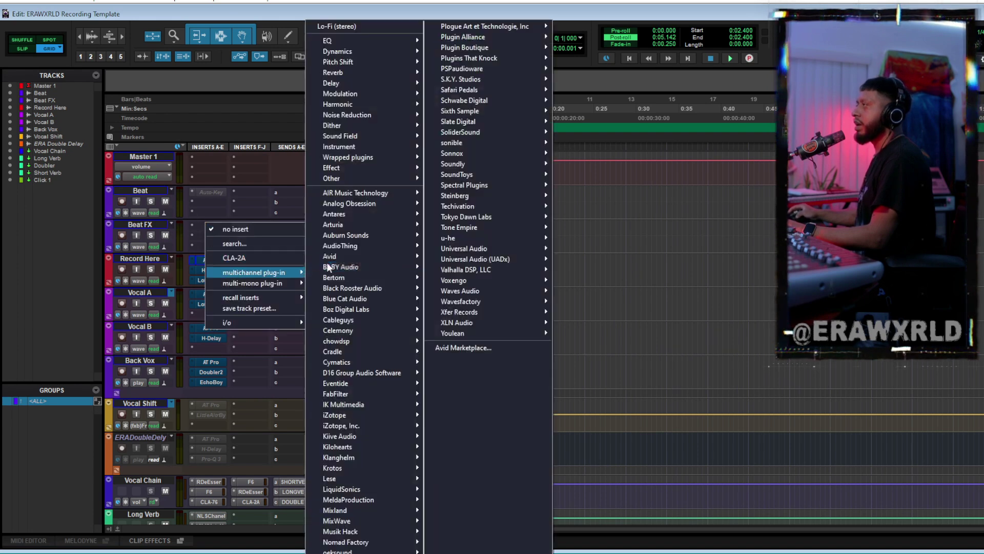
pyautogui.moveTo(367, 41)
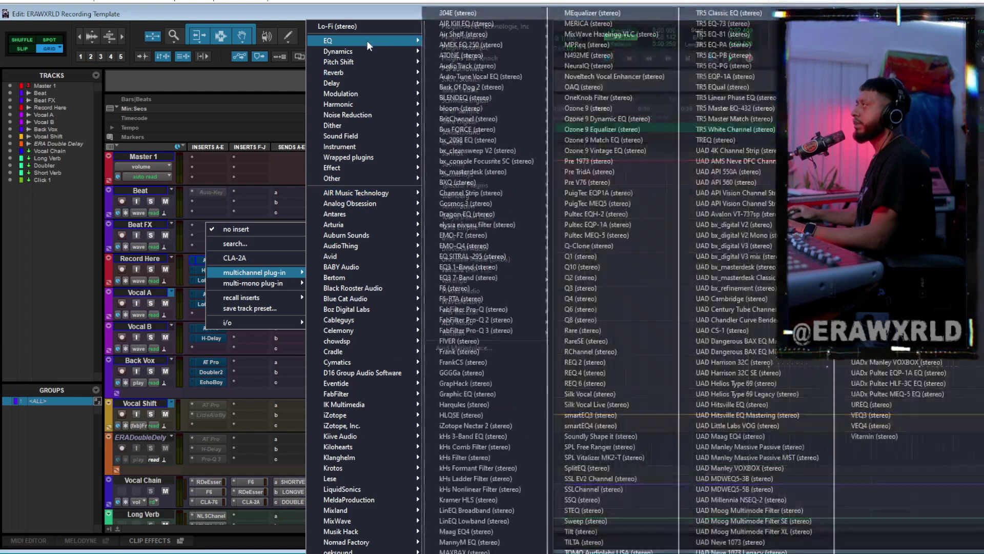
pyautogui.click(468, 330)
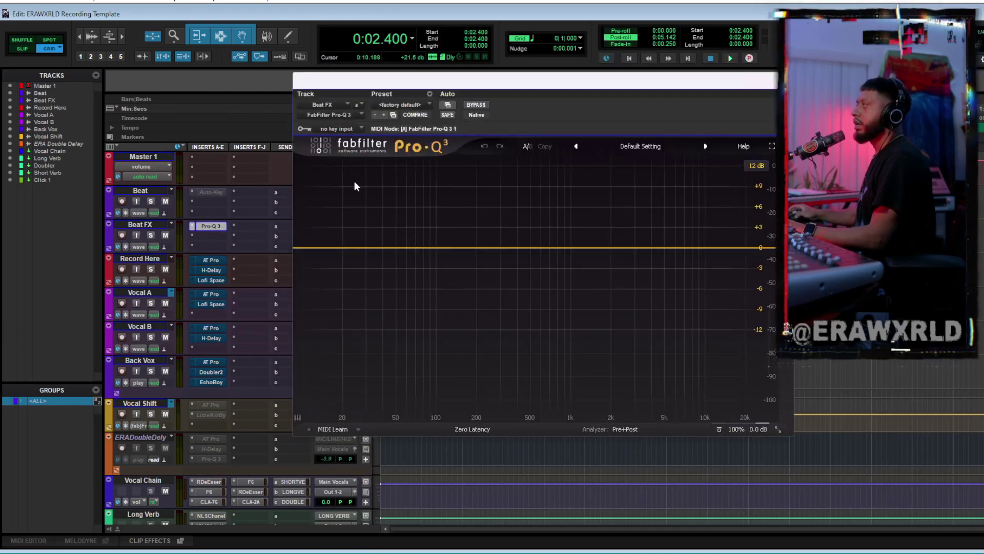
pyautogui.moveTo(767, 250); pyautogui.dragTo(495, 249)
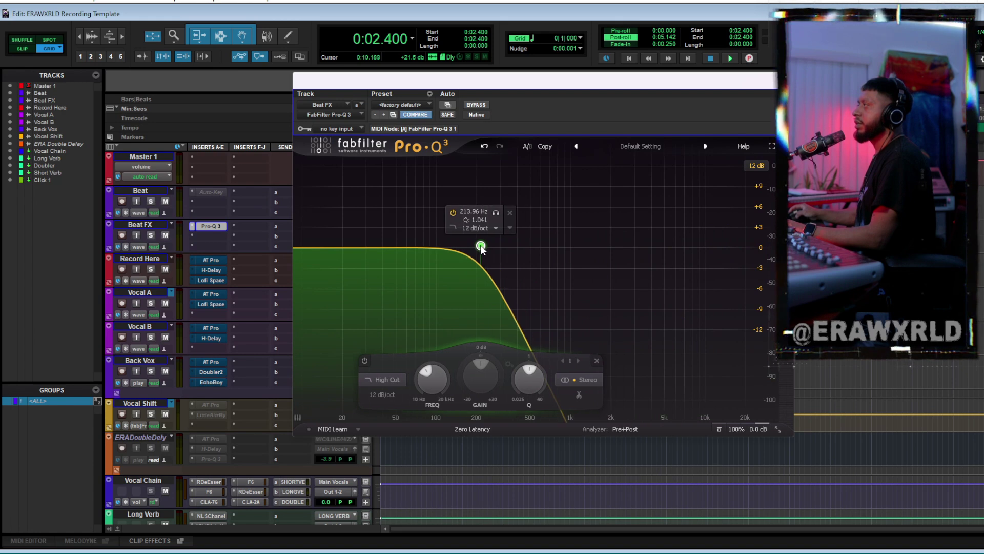
pyautogui.moveTo(553, 82); pyautogui.dragTo(278, 156)
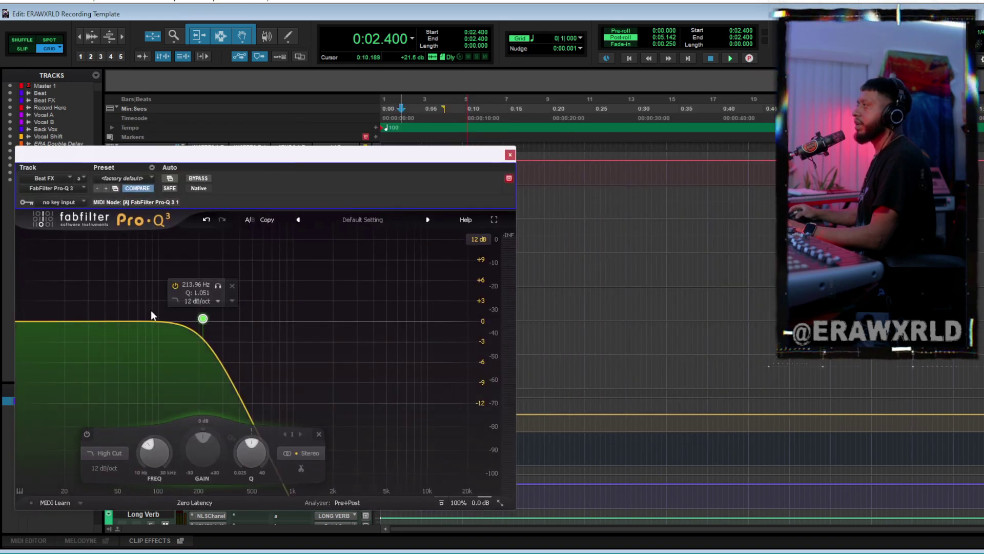
pyautogui.click(510, 155)
# - Set the Record Here track's input to the interface channel MIC/LINE/HIZ / MIC/LINE.L (Mono)
pyautogui.click(161, 259)
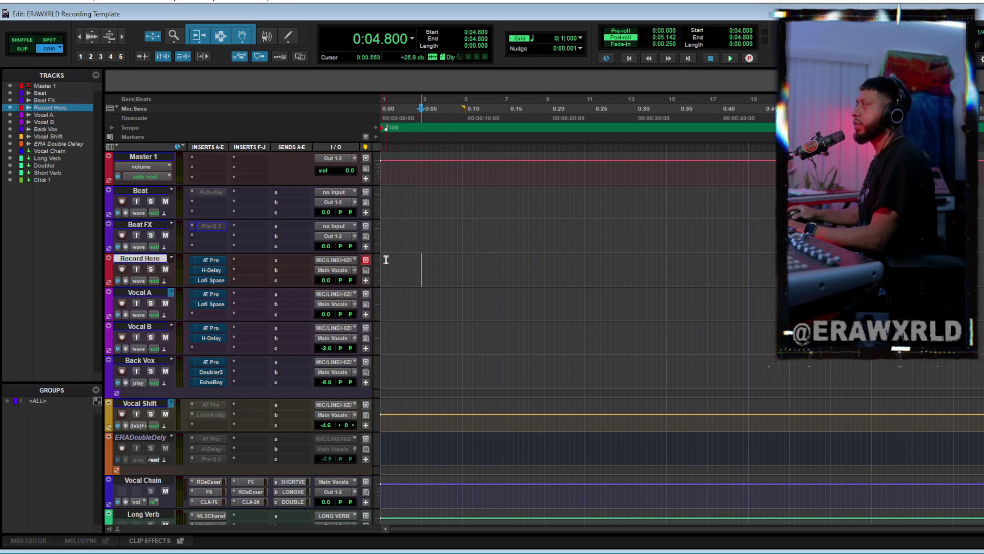
pyautogui.click(347, 258)
pyautogui.moveTo(383, 290)
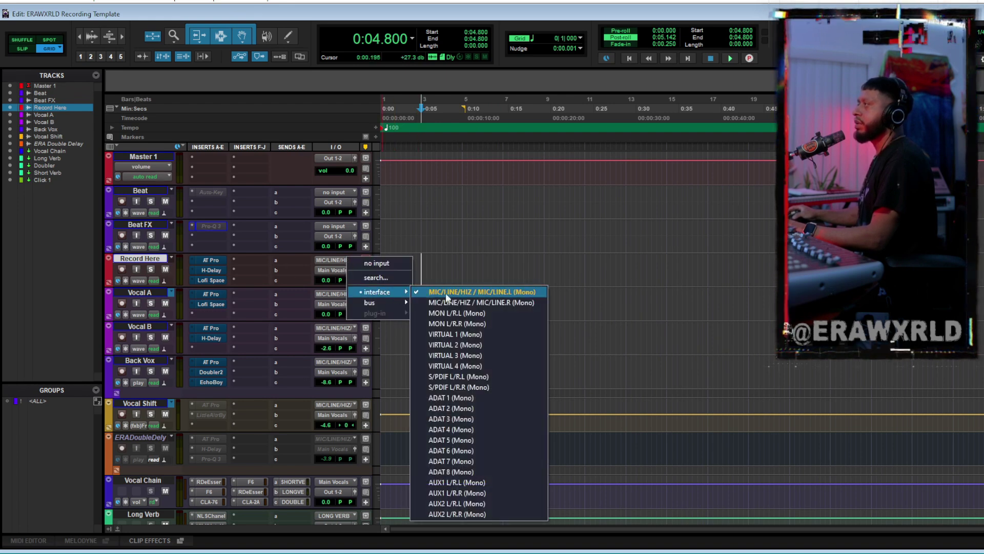
pyautogui.click(510, 295)
# - Switch input monitoring on and back off for the Record Here track
pyautogui.click(488, 266)
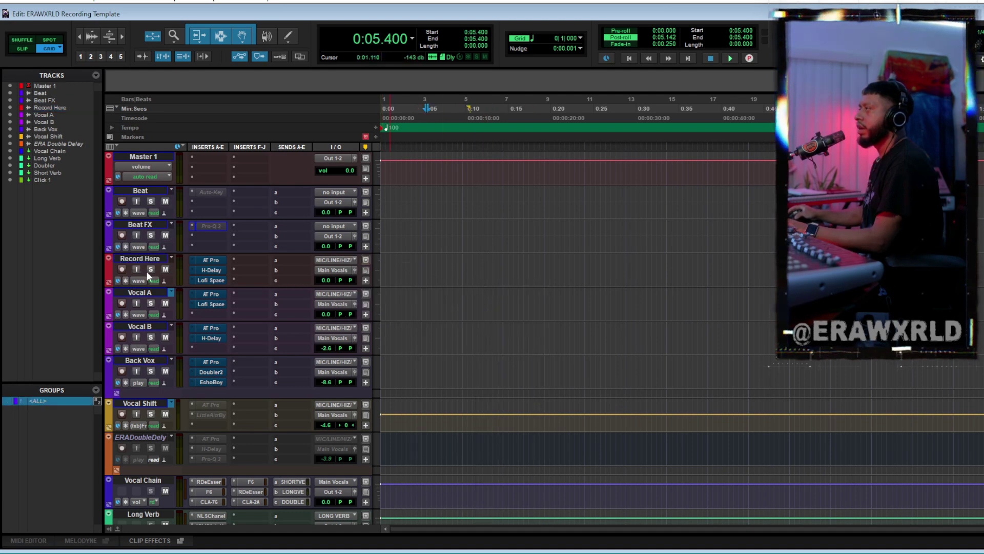
pyautogui.click(136, 269)
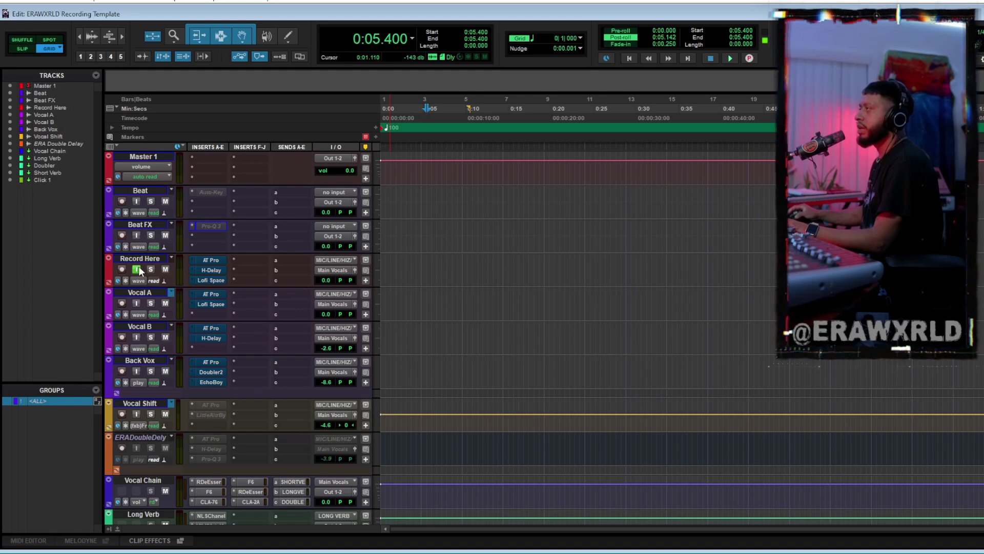
pyautogui.click(137, 268)
# - Review the Short Verb and Long Verb send levels on the Vocal Chain track
pyautogui.scroll(-5, 501, 292)
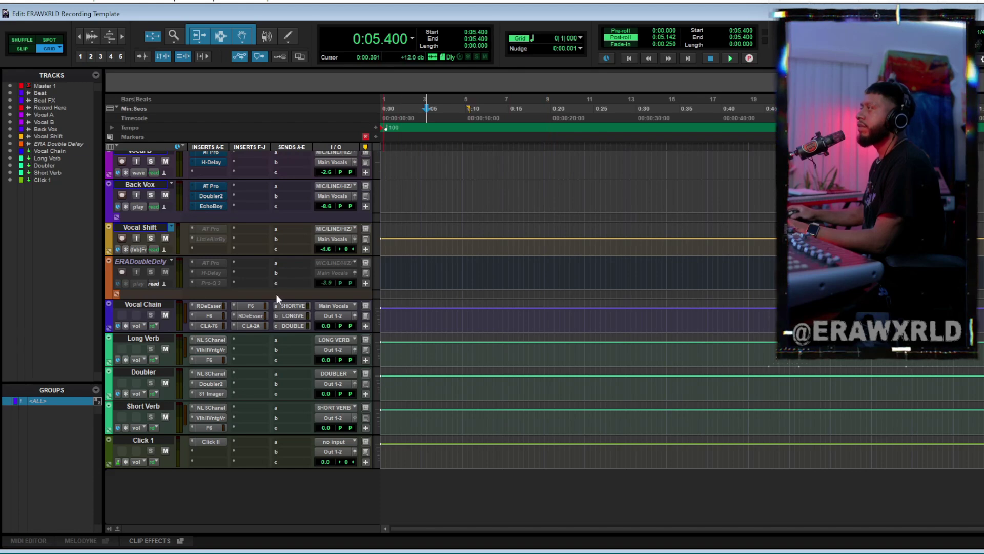
pyautogui.click(293, 305)
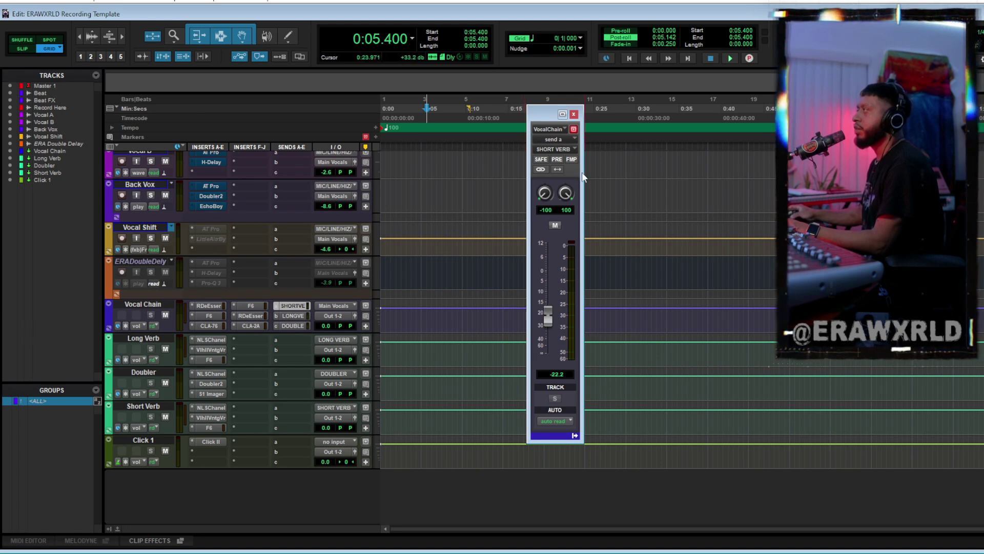
pyautogui.click(573, 115)
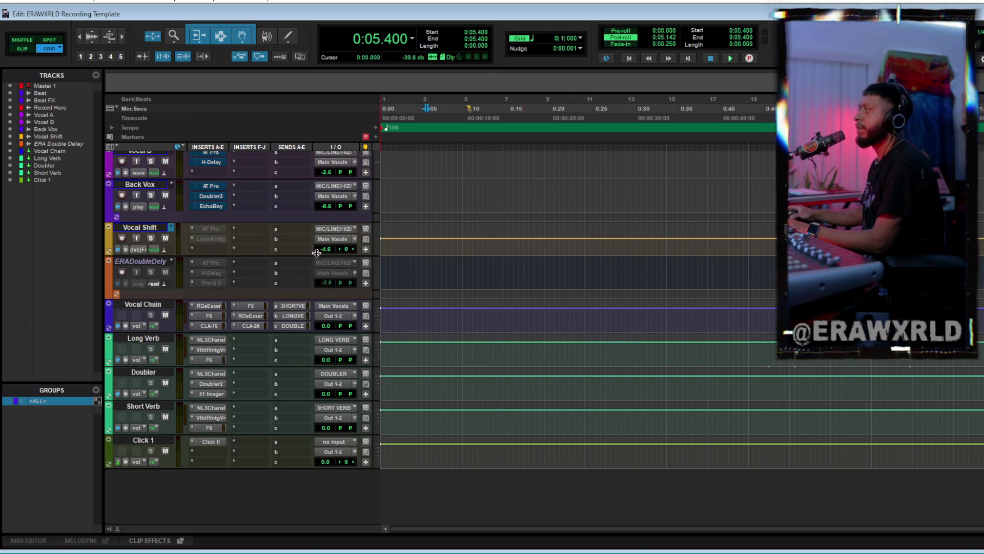
pyautogui.click(291, 314)
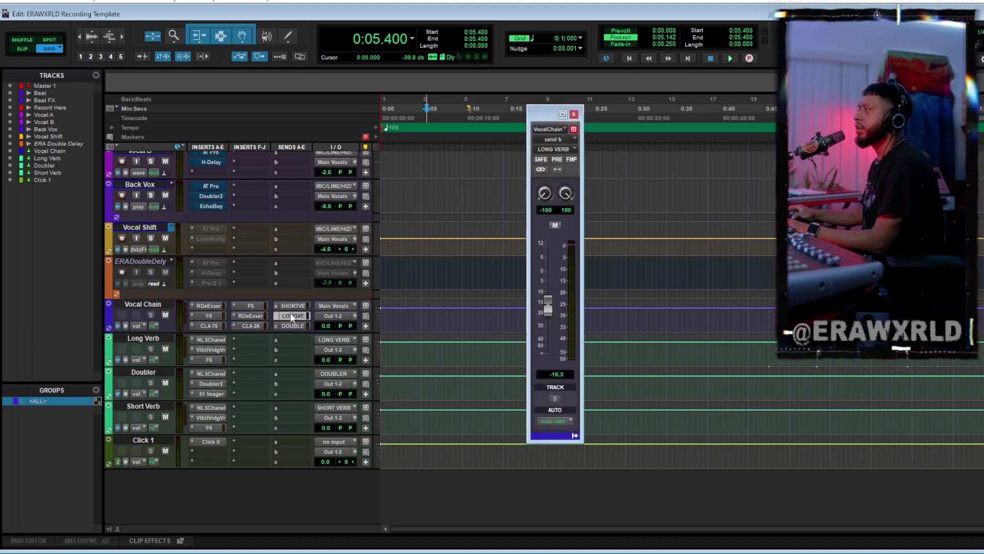
pyautogui.click(574, 115)
# - Go through the Long Verb, Doubler and Short Verb effect tracks that receive the vocal sends
pyautogui.click(150, 338)
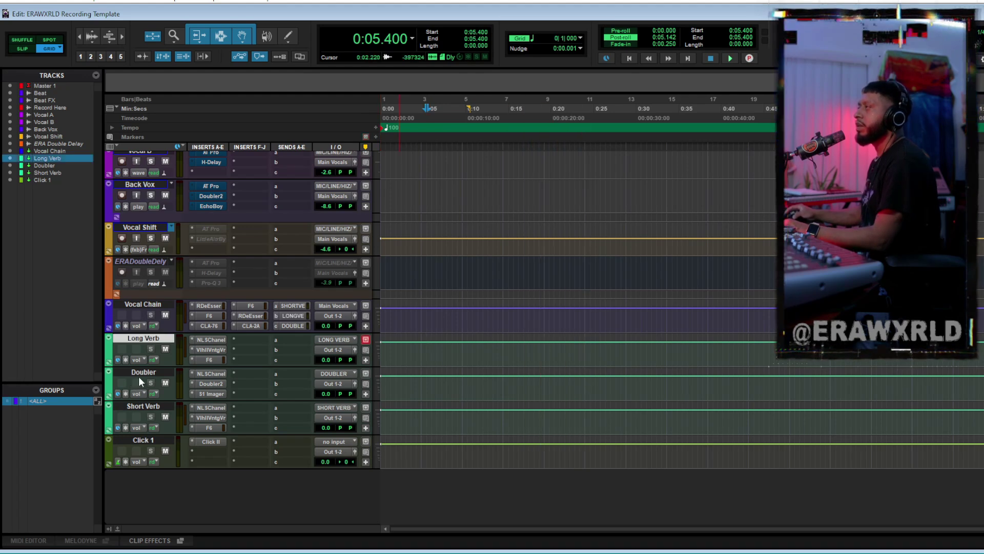
pyautogui.click(140, 377)
pyautogui.click(143, 405)
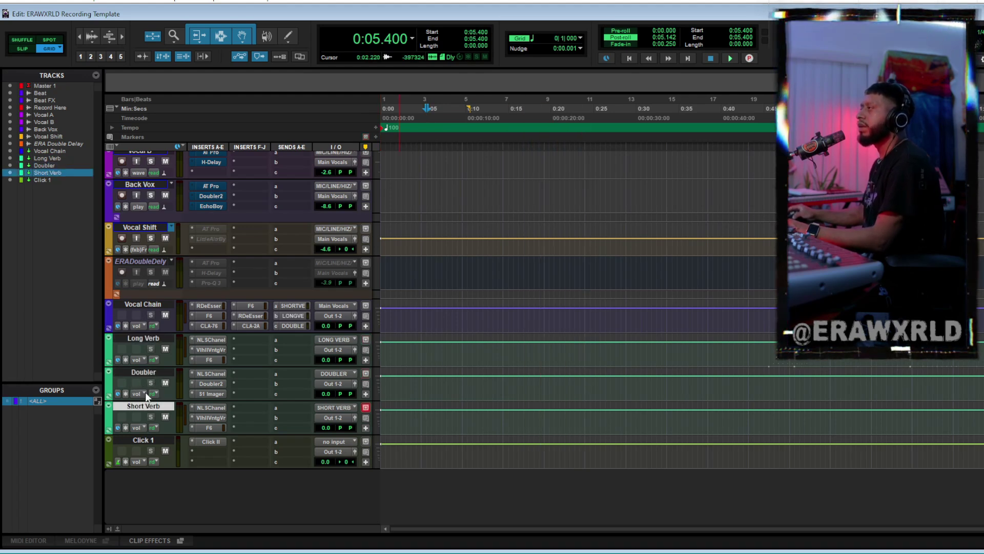
pyautogui.click(155, 337)
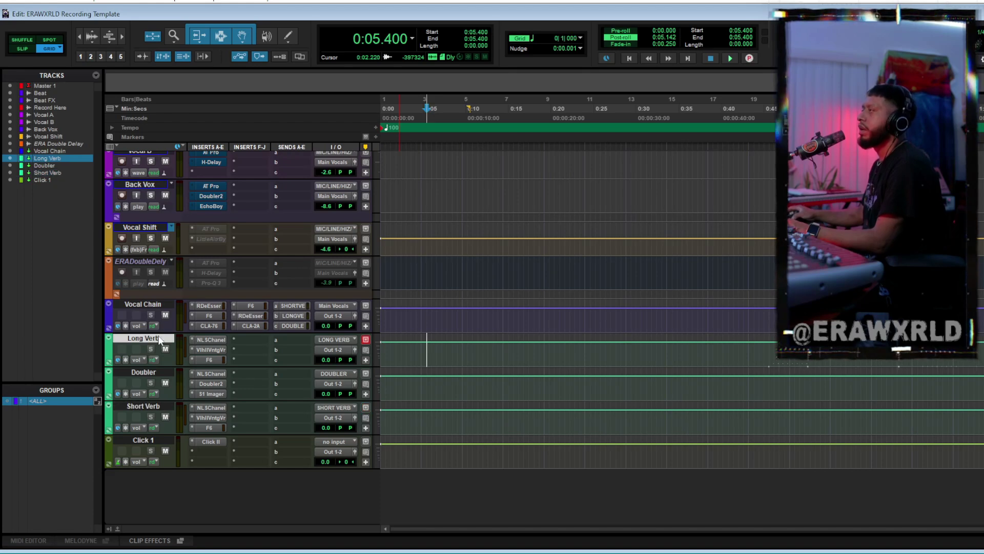
# - Compare all three Vocal Chain sends, Short Verb, Long Verb and Doubler, and close the send window
pyautogui.click(286, 306)
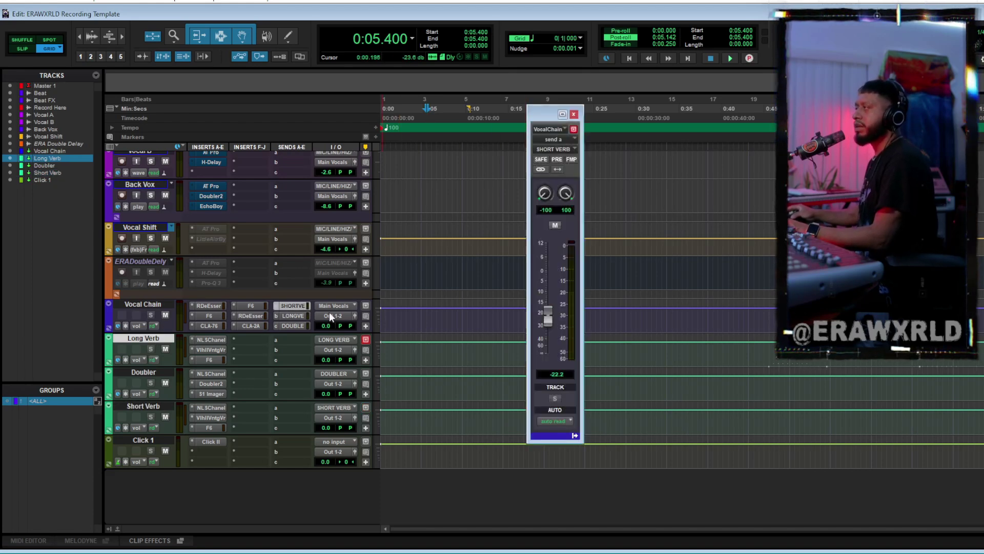
pyautogui.click(297, 315)
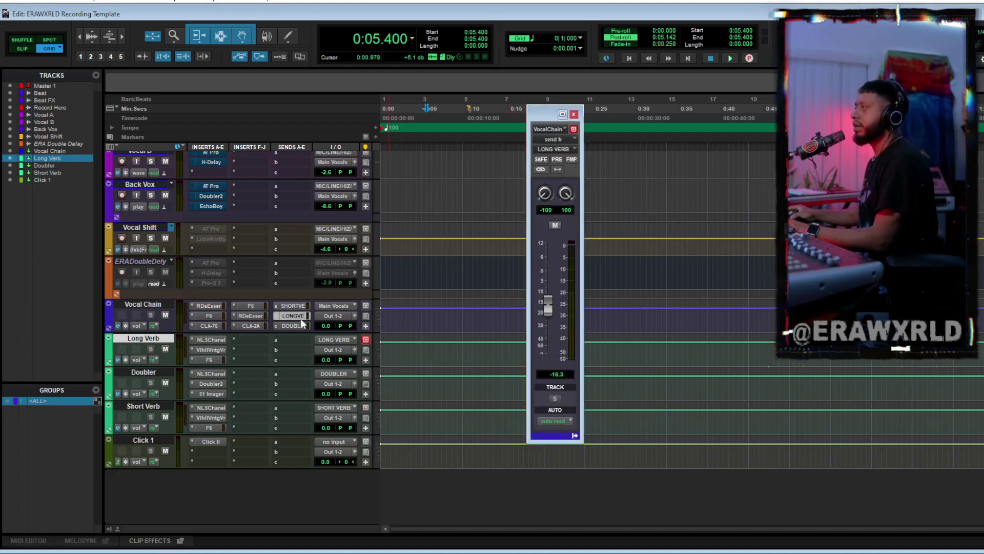
pyautogui.click(289, 325)
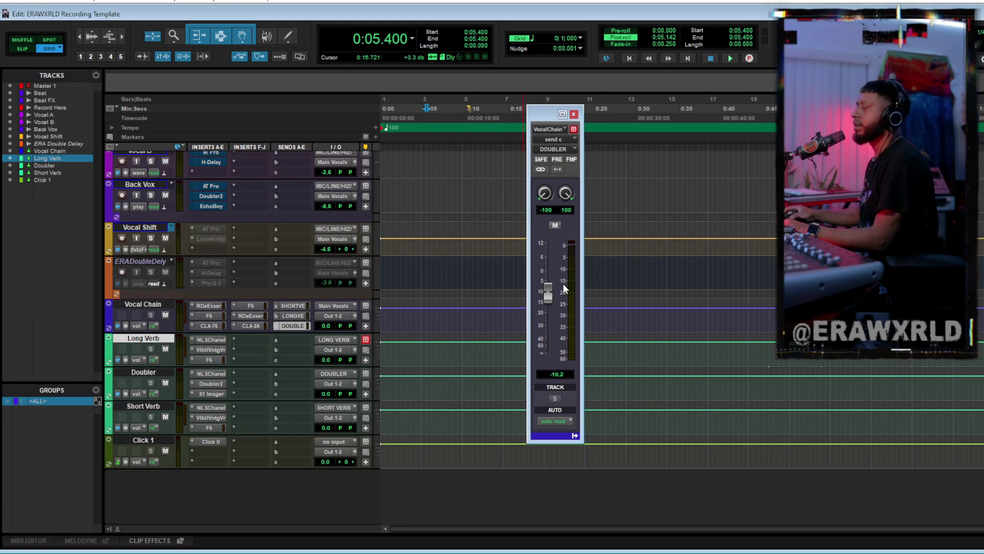
pyautogui.click(574, 114)
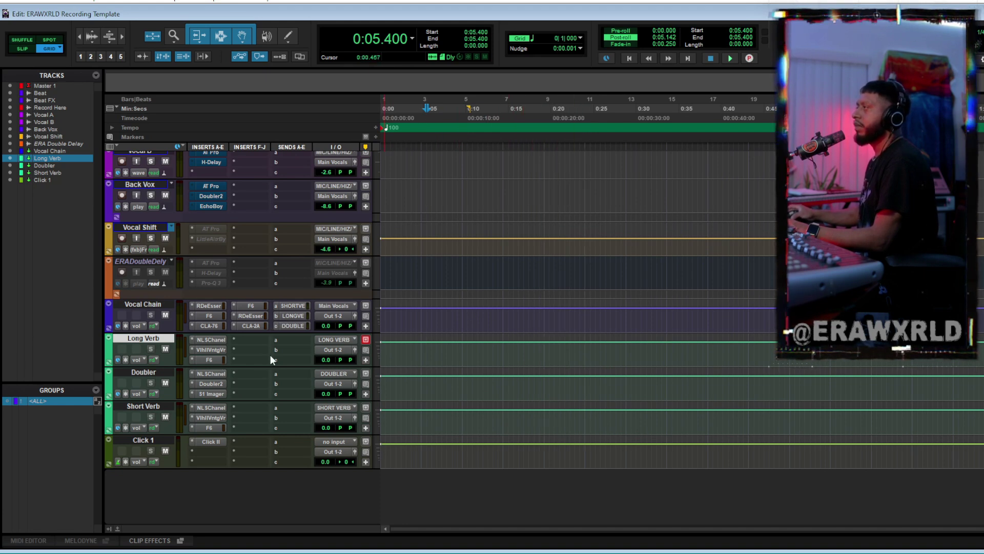
# - Examine the Auto-Tune Pro settings on the Record Here track and close the plug-in
pyautogui.scroll(2, 137, 389)
pyautogui.scroll(5, 260, 420)
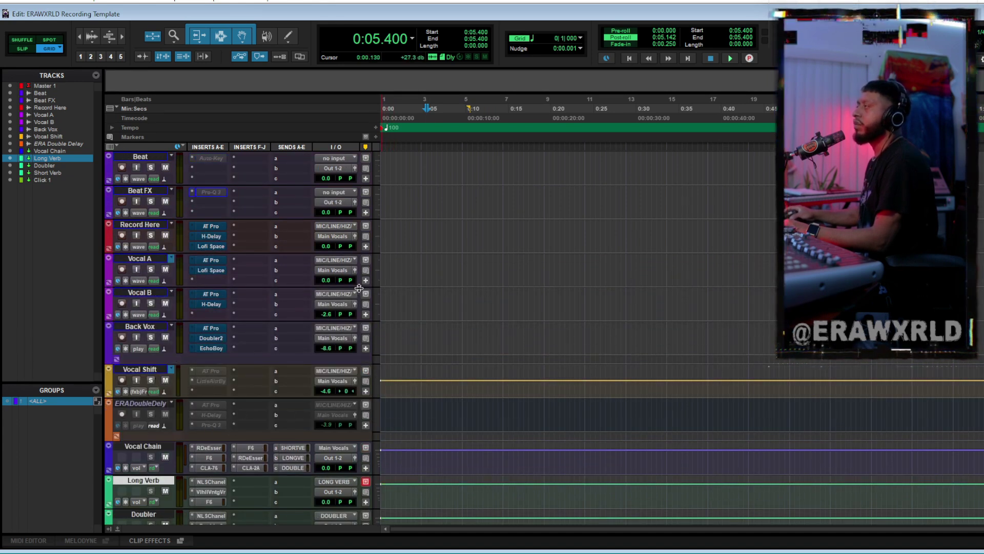
pyautogui.scroll(2, 376, 388)
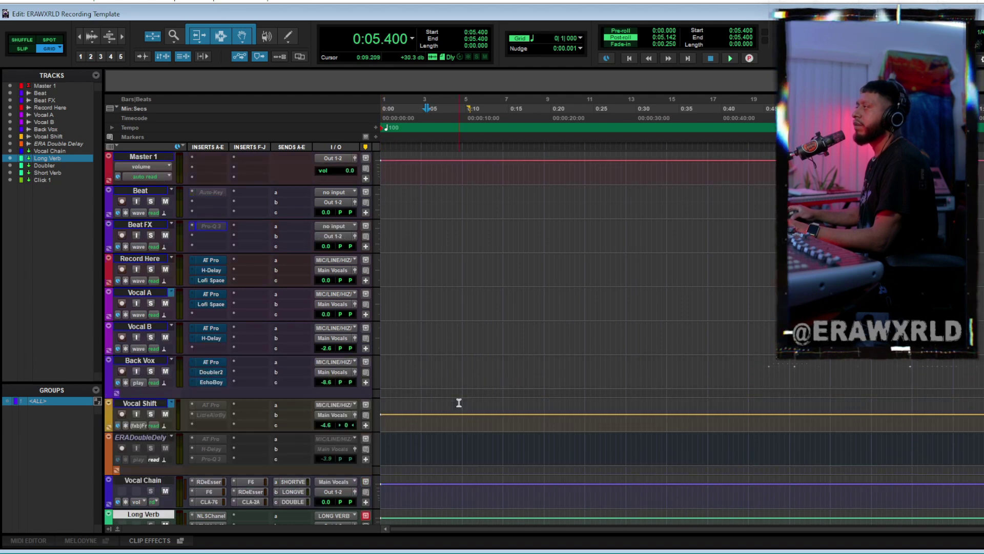
pyautogui.click(487, 269)
pyautogui.click(205, 258)
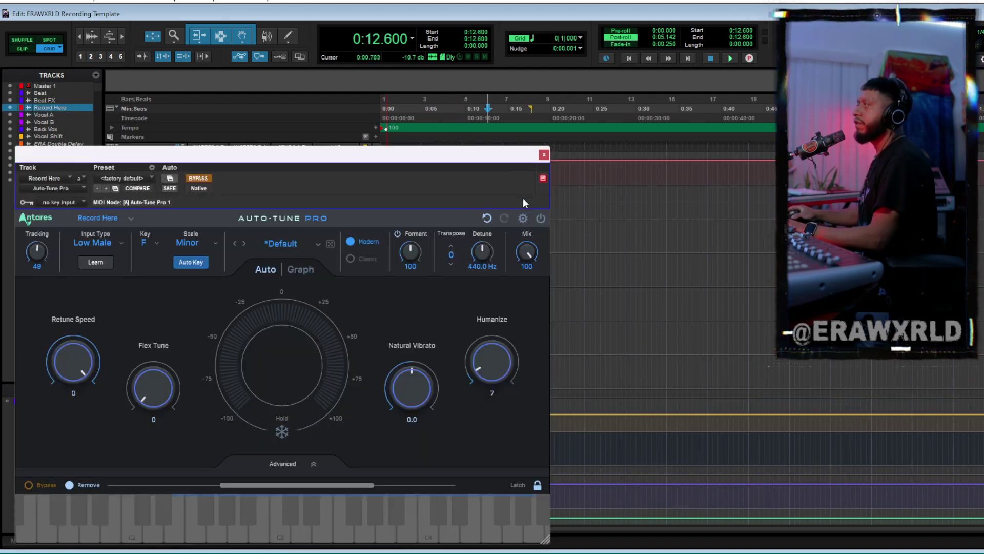
pyautogui.click(544, 155)
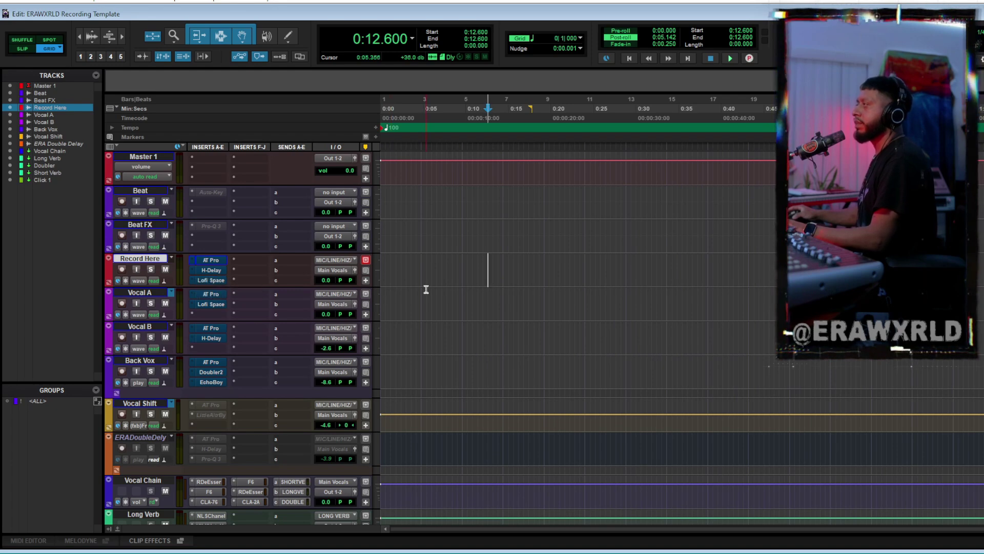
# - Try the bypass of Auto-Tune Pro on the Record Here track and close the plug-in window
pyautogui.click(446, 267)
pyautogui.click(200, 261)
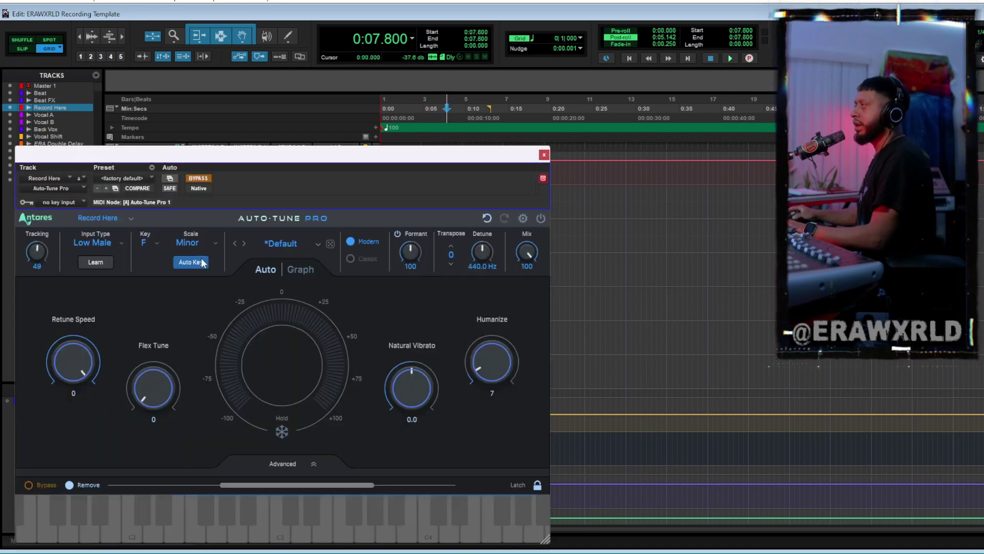
pyautogui.click(198, 178)
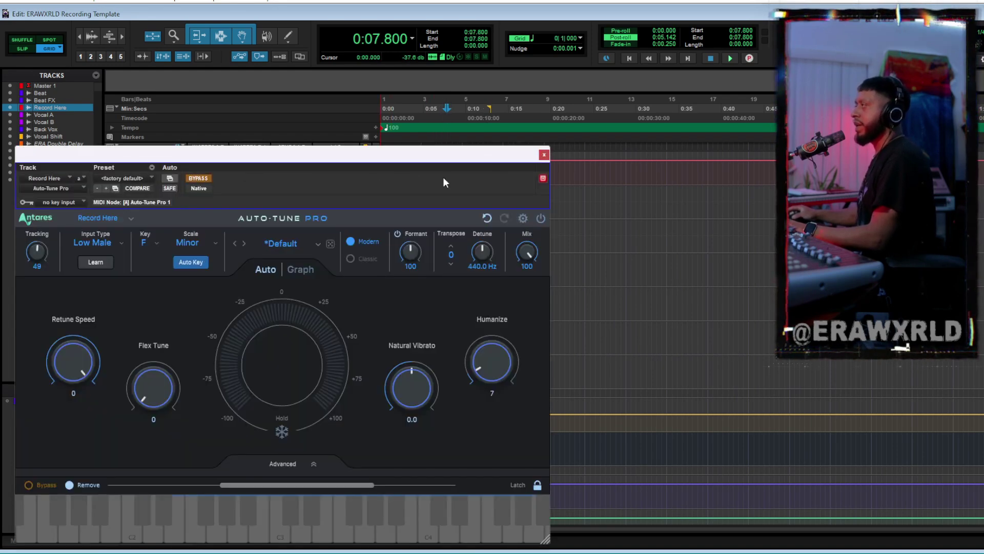
pyautogui.click(545, 158)
# - Toggle Use Low Latency off and back on in the Record Here track's Auto-Tune Pro, then close it
pyautogui.click(209, 259)
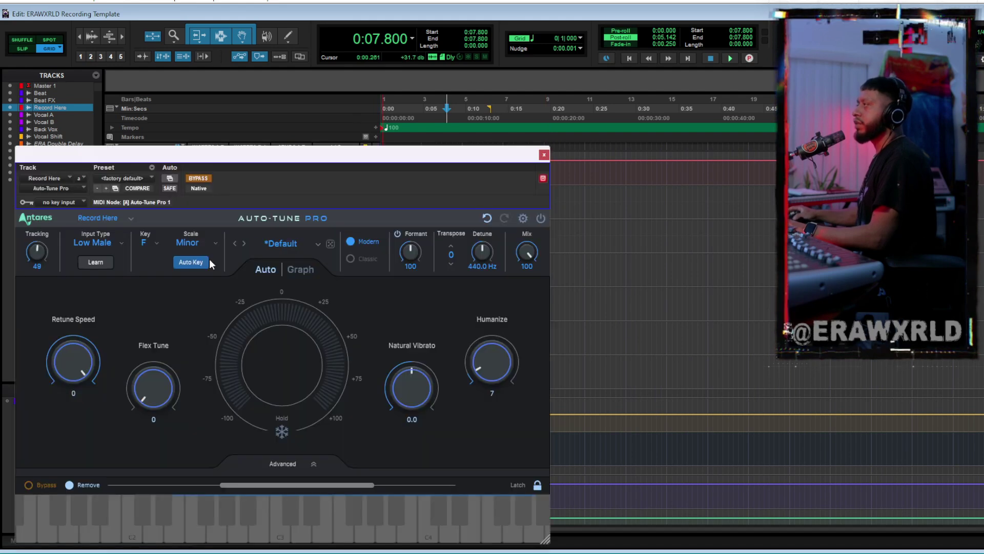
pyautogui.click(524, 218)
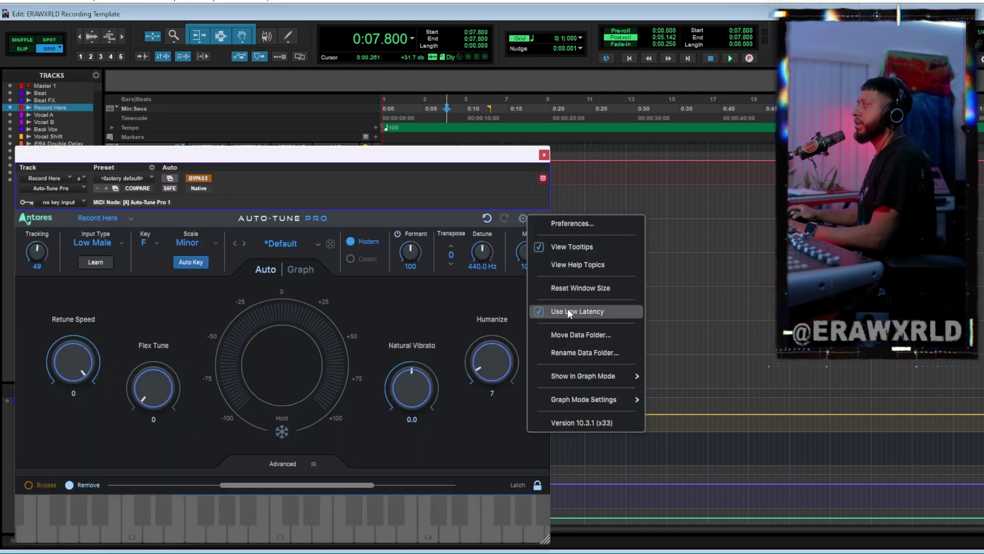
pyautogui.click(537, 310)
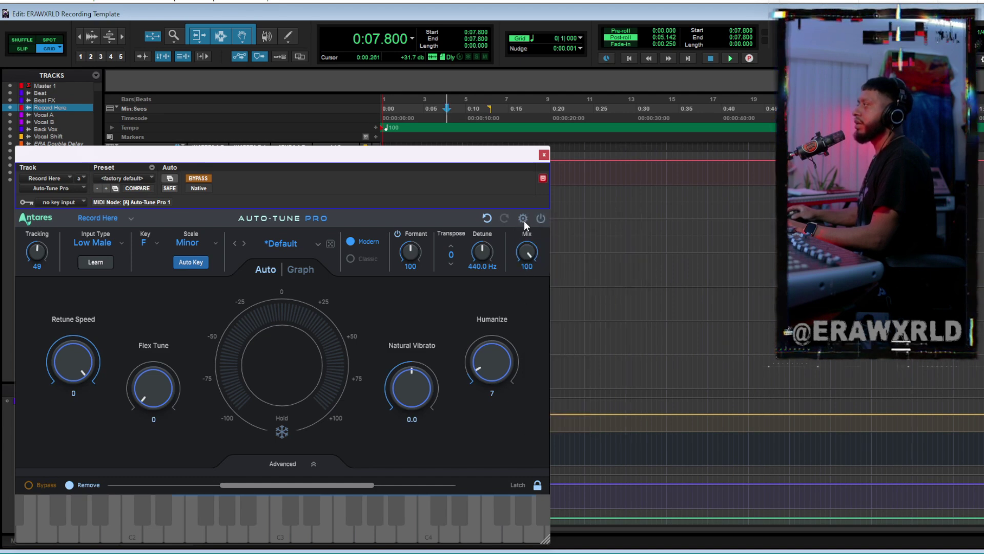
pyautogui.click(523, 221)
pyautogui.click(533, 318)
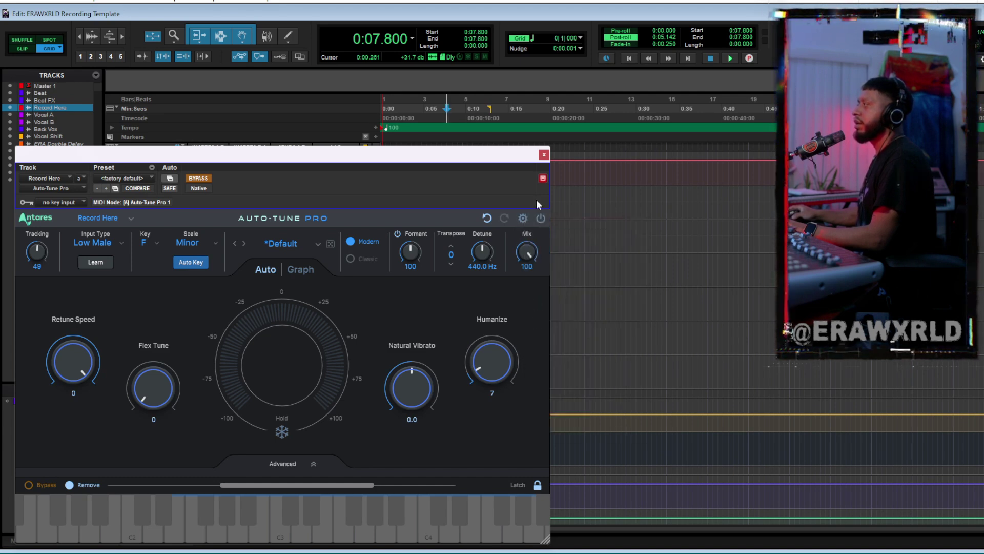
pyautogui.click(545, 154)
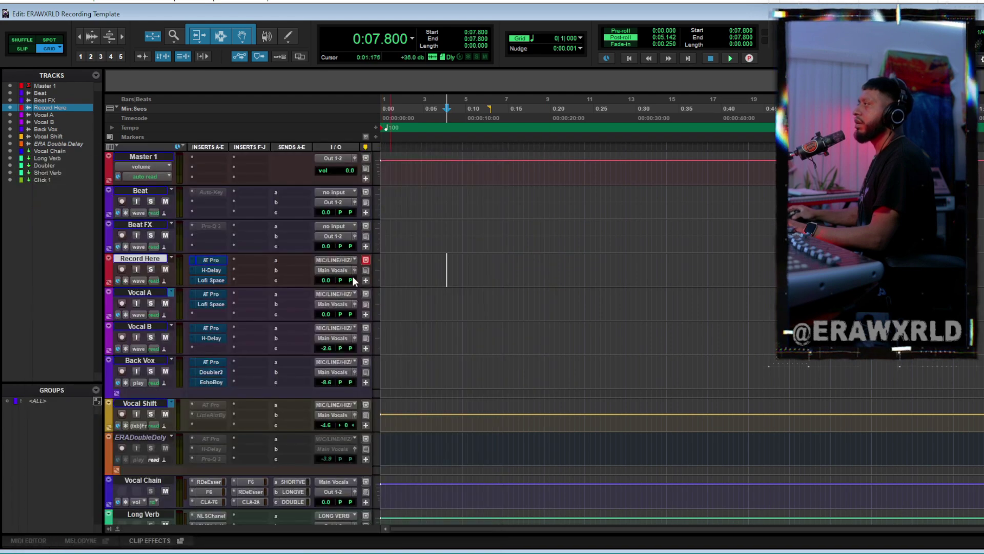
# - Examine the H-Delay and Lofi Space settings on the Record Here track and close both plug-ins
pyautogui.click(206, 270)
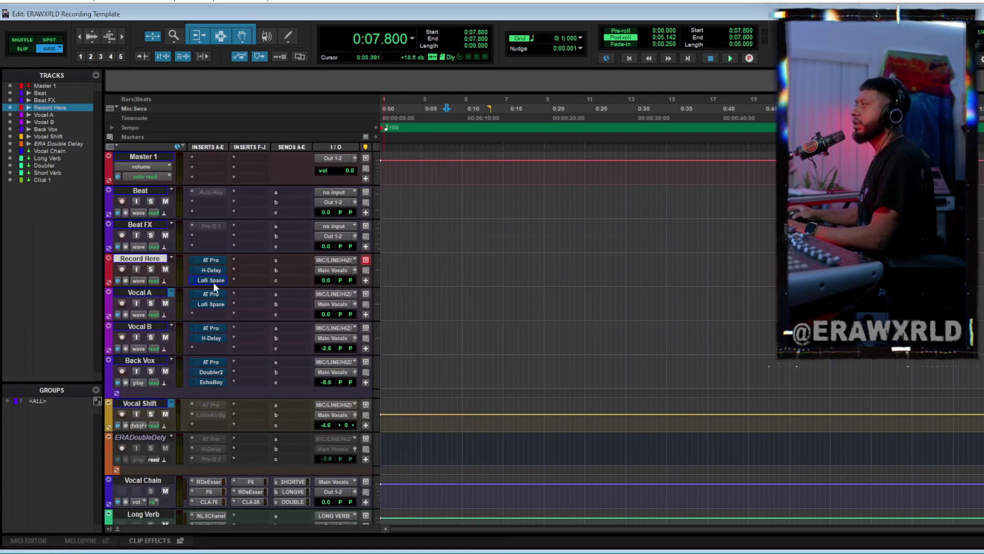
pyautogui.click(213, 281)
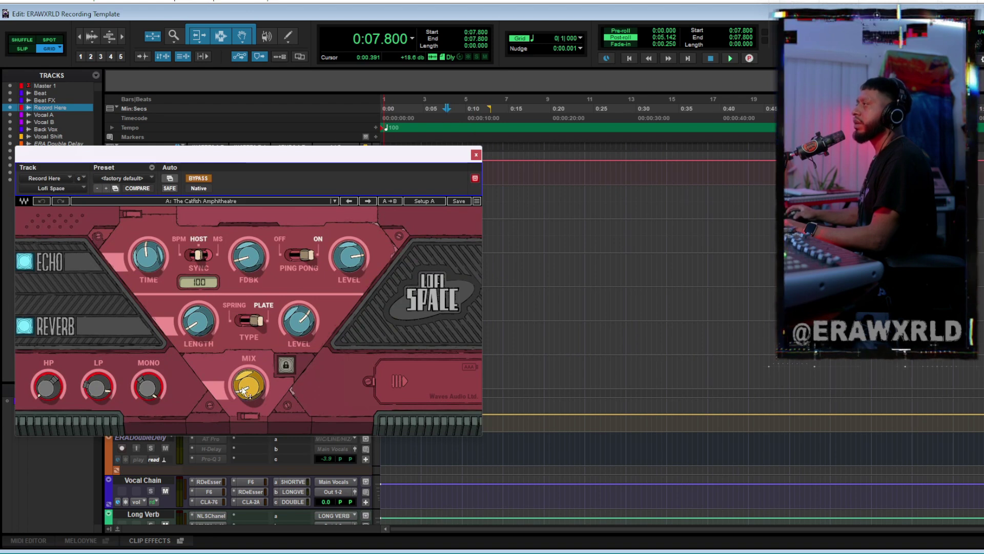
pyautogui.click(476, 155)
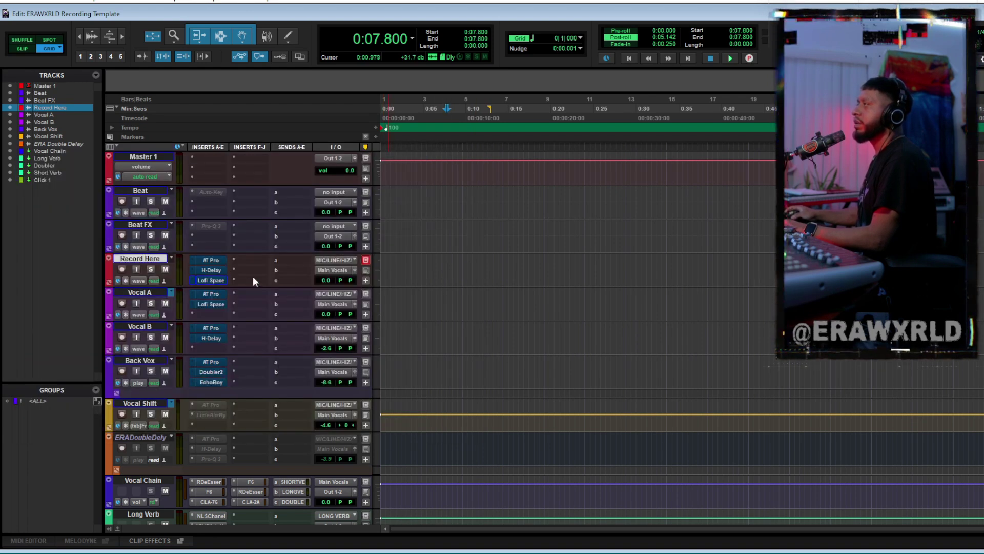
pyautogui.click(209, 270)
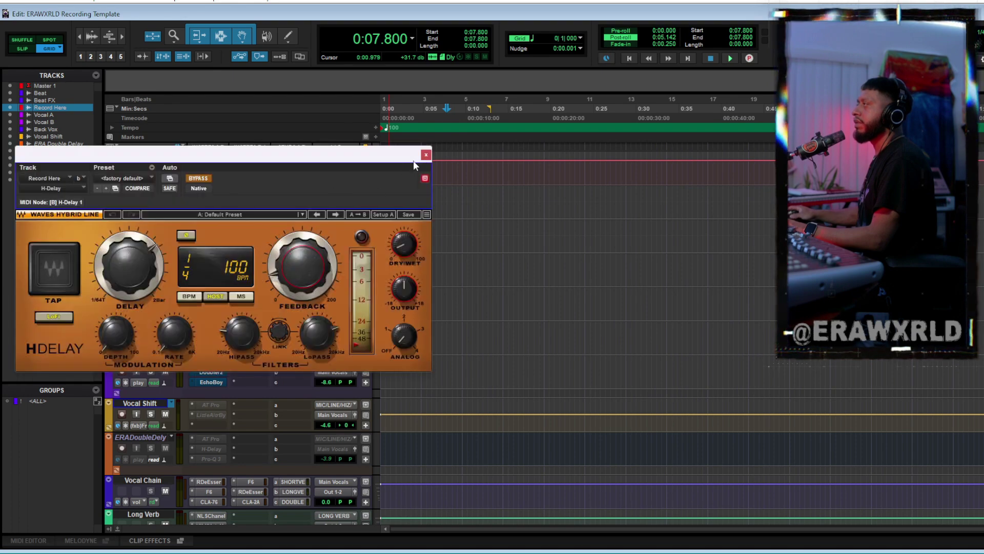
pyautogui.click(426, 155)
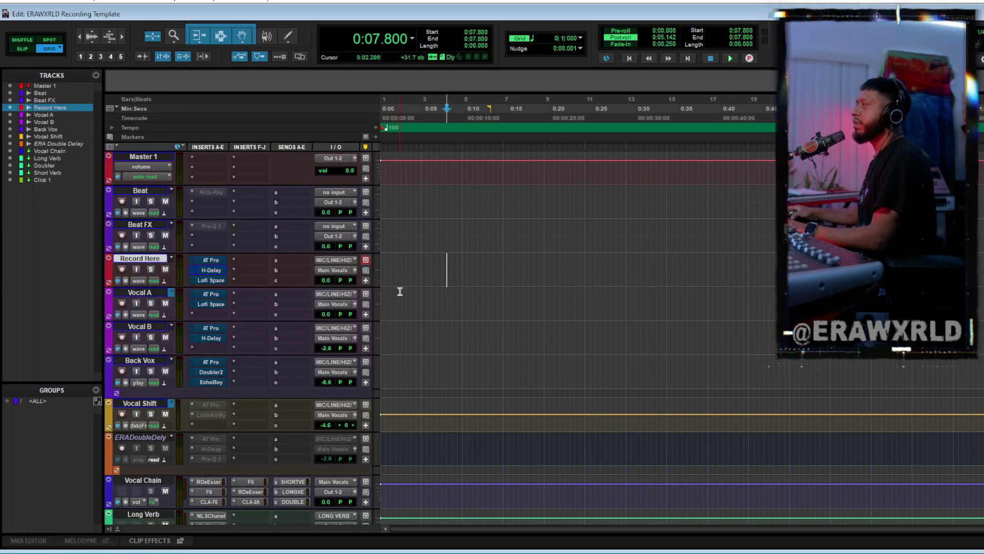
# - Review the inserts, sends and routing of all tracks from Master 1 down to Click 1, including the Vocal Chain
pyautogui.scroll(-4, 395, 296)
pyautogui.scroll(3, 401, 291)
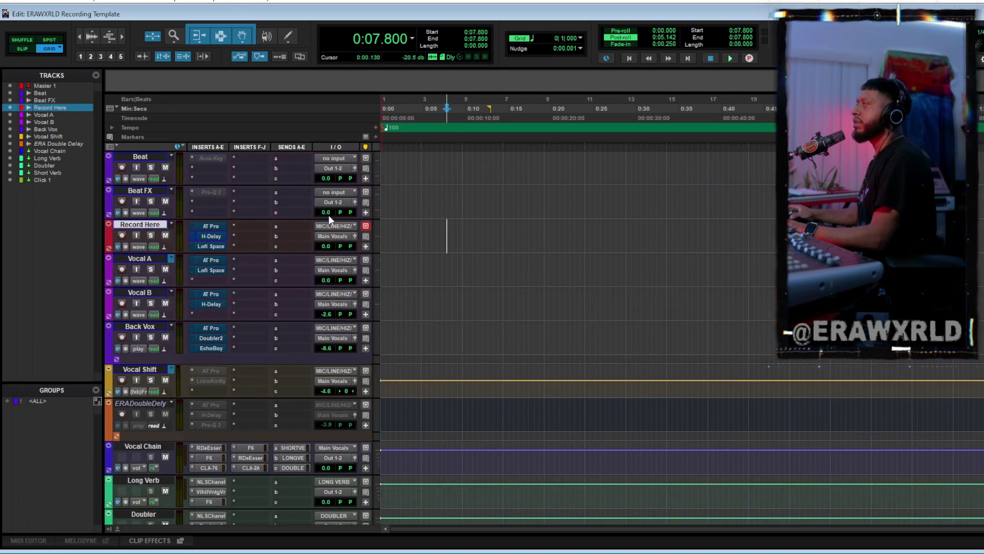
pyautogui.scroll(-2, 297, 356)
pyautogui.scroll(3, 249, 381)
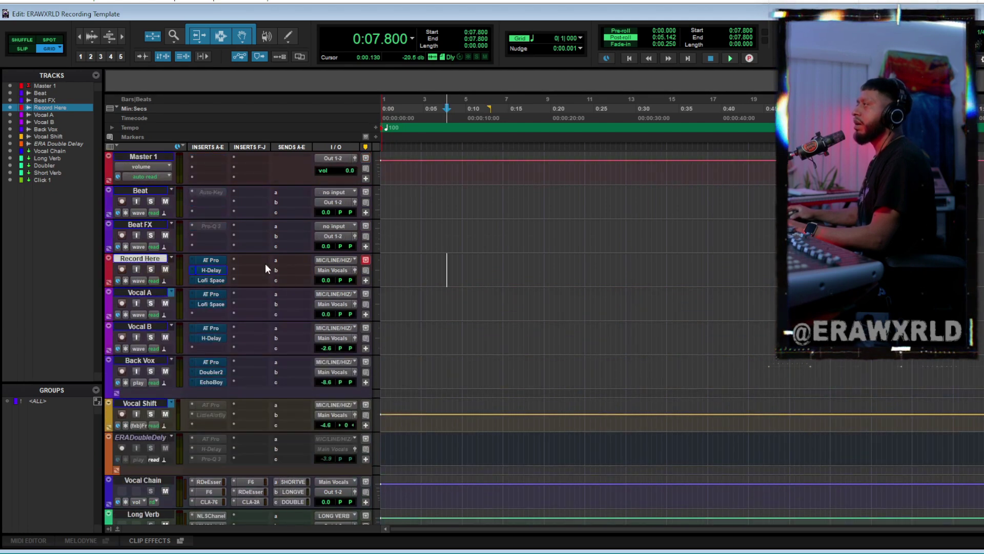
pyautogui.scroll(-3, 329, 395)
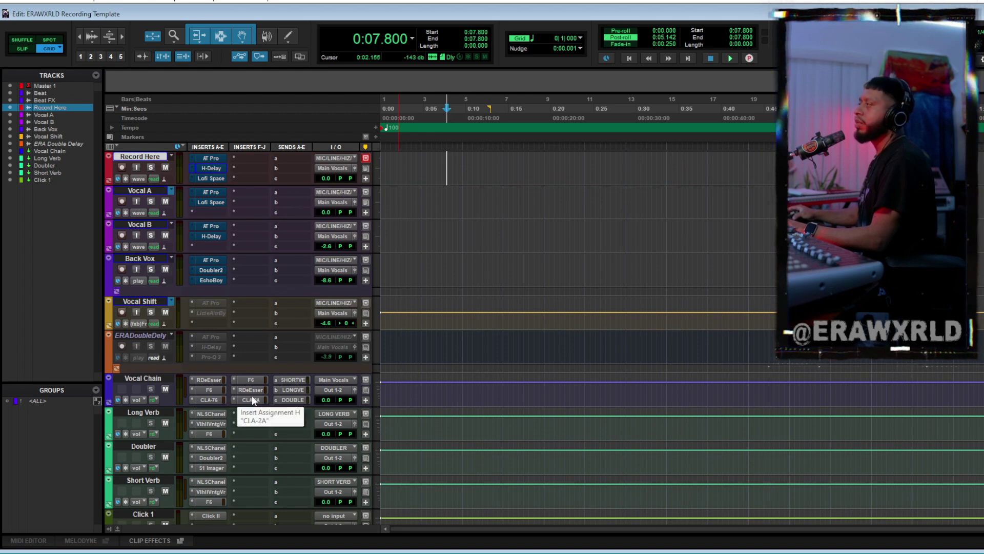
pyautogui.scroll(3, 275, 406)
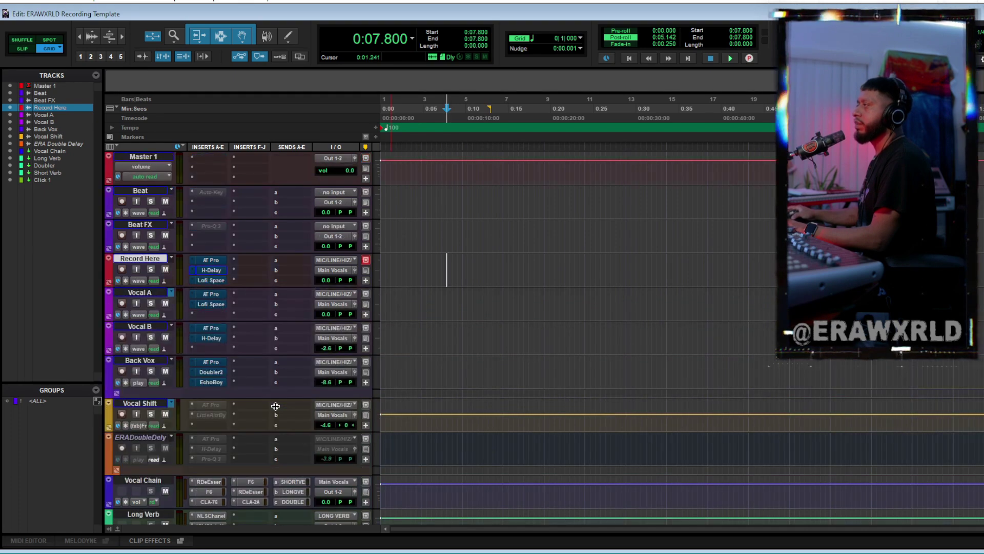
pyautogui.scroll(-5, 367, 351)
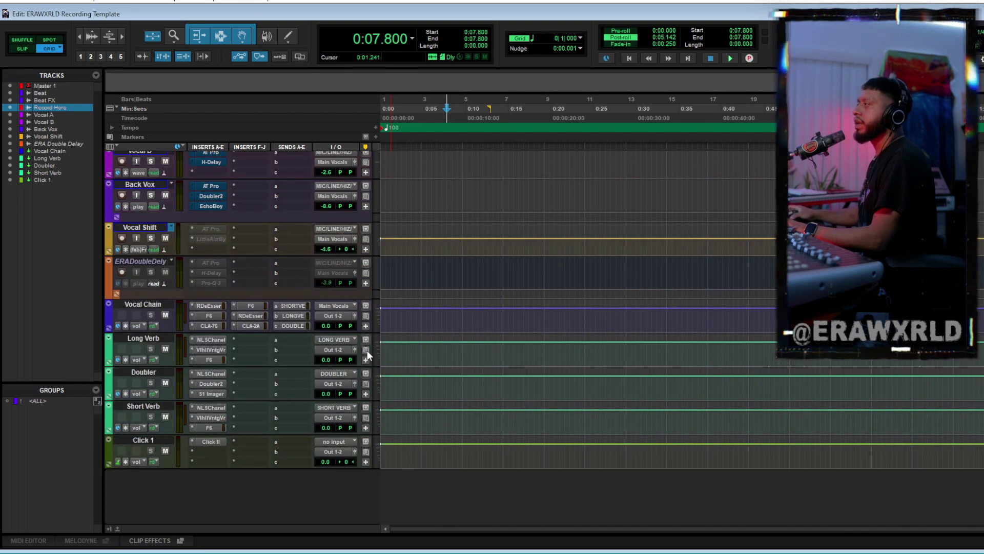
pyautogui.scroll(5, 410, 393)
# - Place the timeline cursor at 0:05.400 and look over the track list again
pyautogui.click(428, 109)
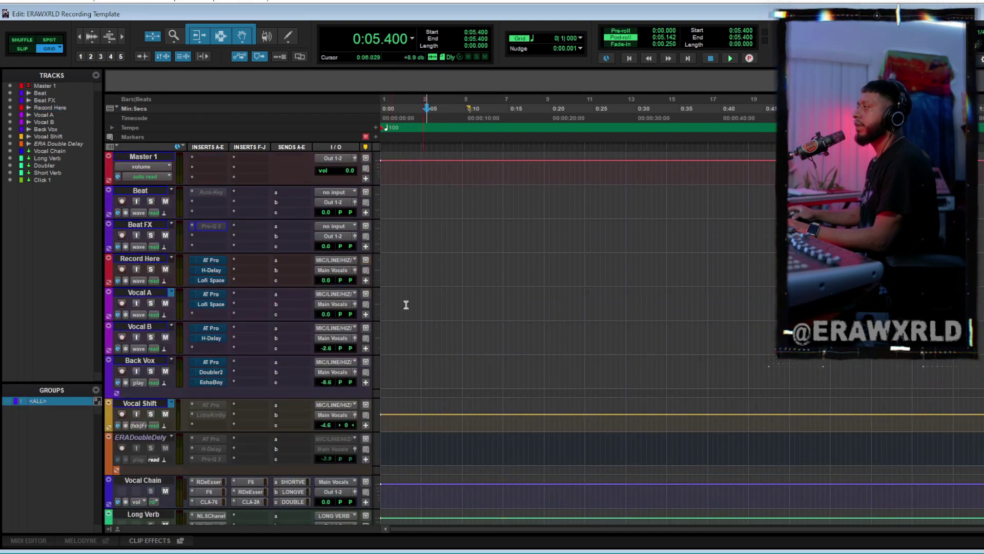
pyautogui.scroll(-3, 373, 315)
pyautogui.scroll(3, 308, 317)
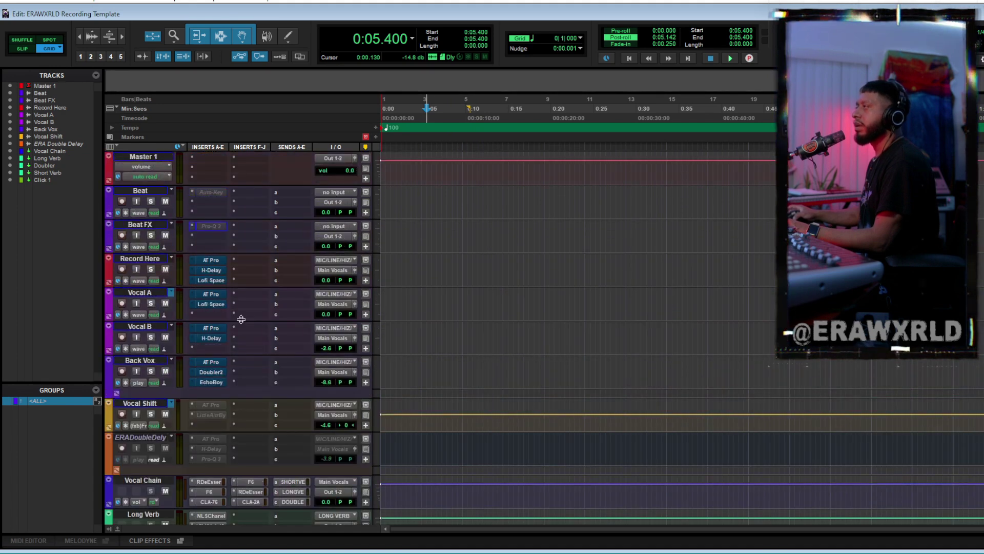